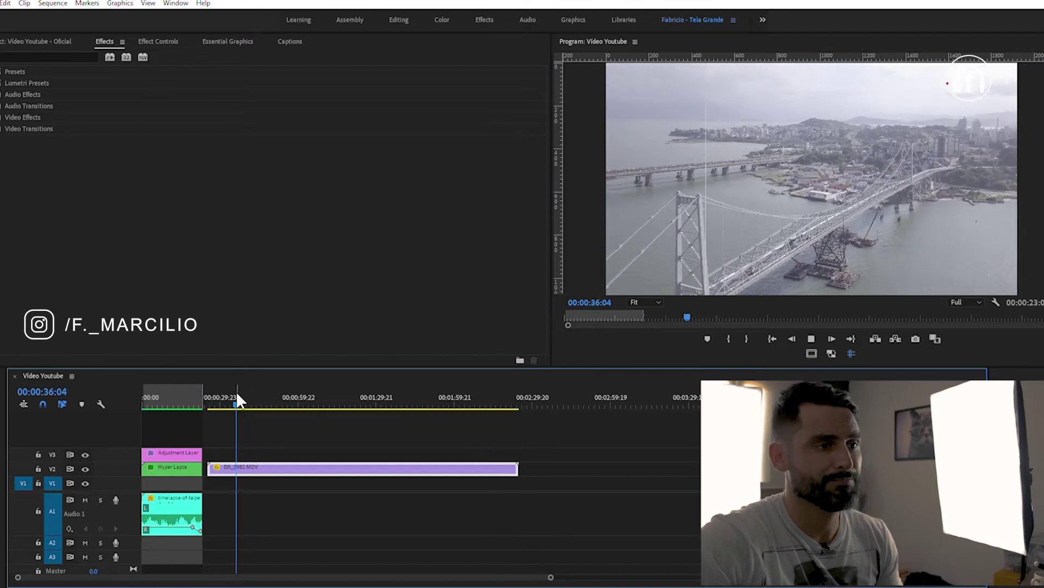
# Play and scrub through the DJI_0982.MOV clip to review the original bridge footage
pyautogui.press('space')
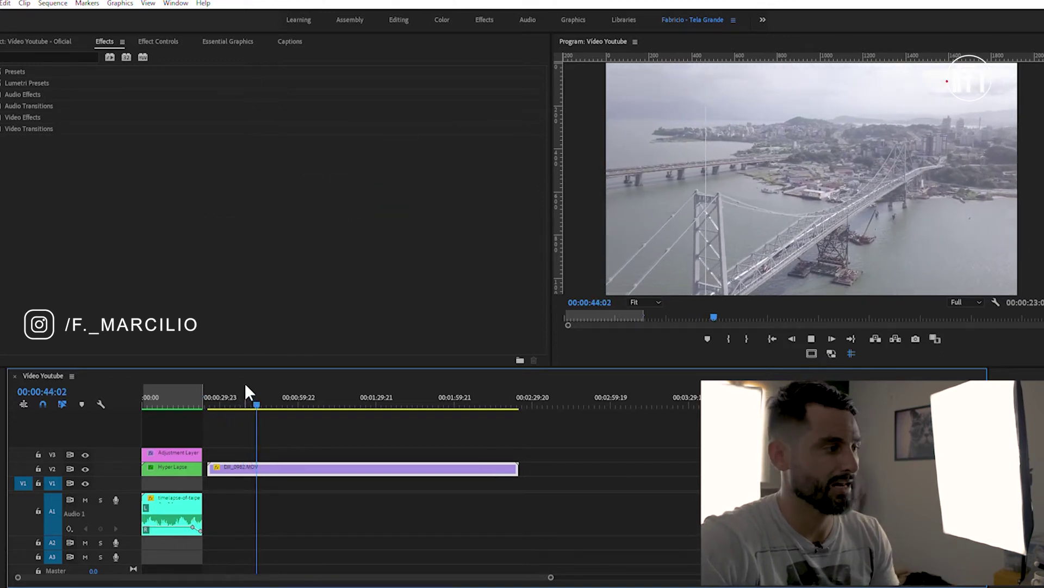
pyautogui.click(246, 397)
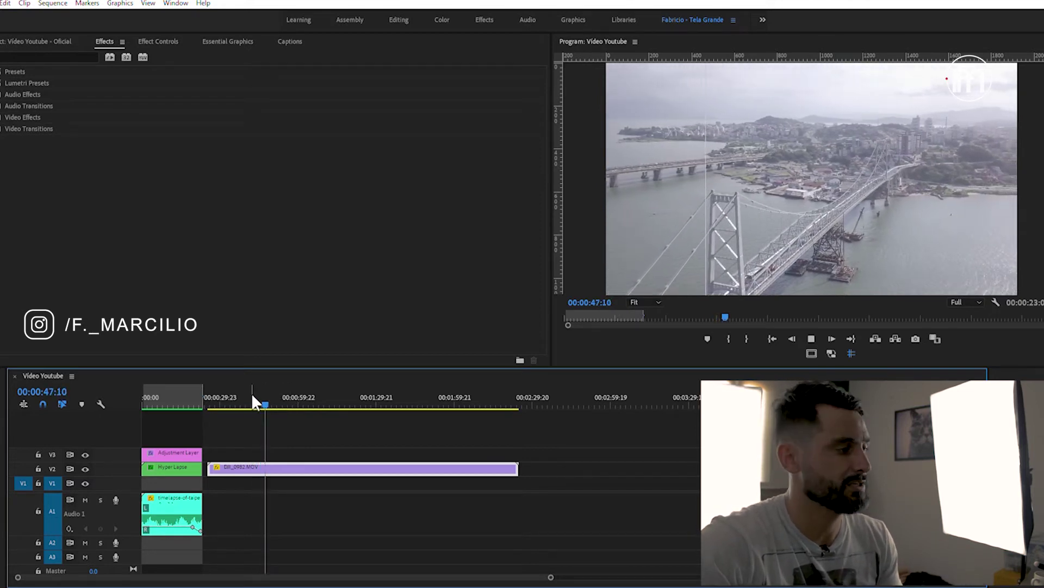
pyautogui.click(269, 386)
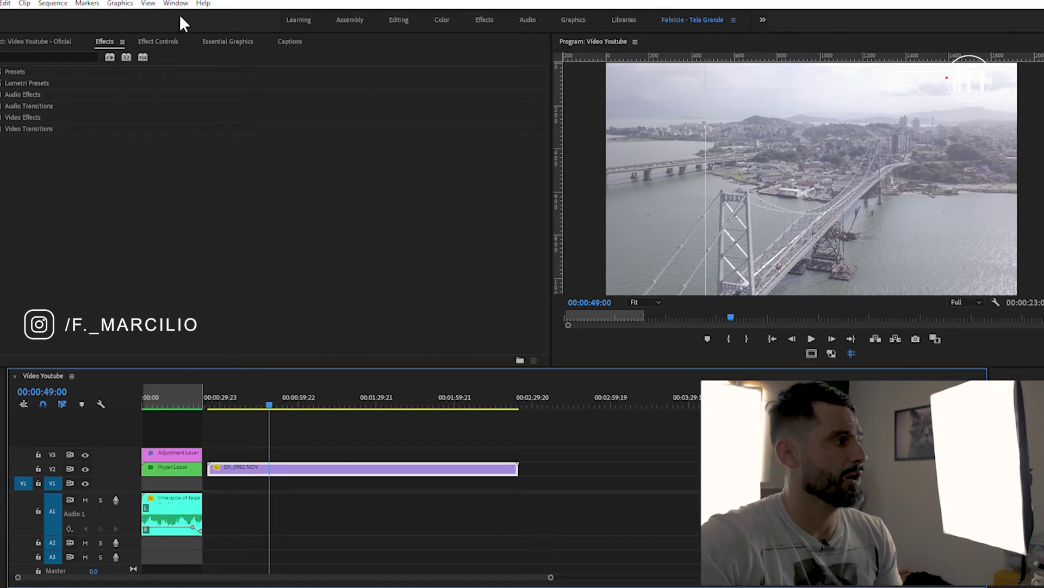
# Find the Posterize Time effect and apply it to the DJI_0982.MOV clip on track V2
pyautogui.click(49, 57)
pyautogui.write('os')
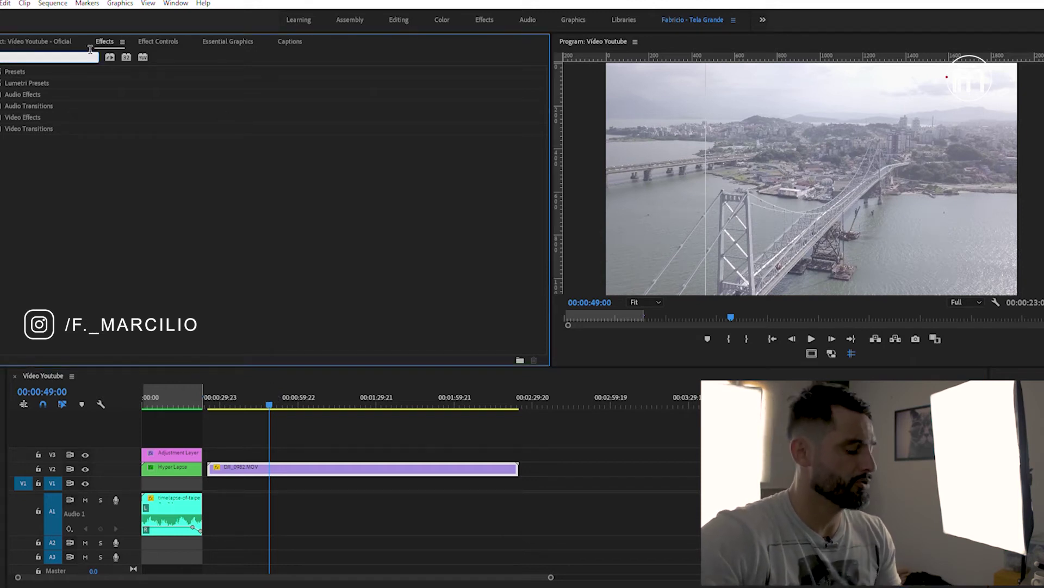
pyautogui.write('teri')
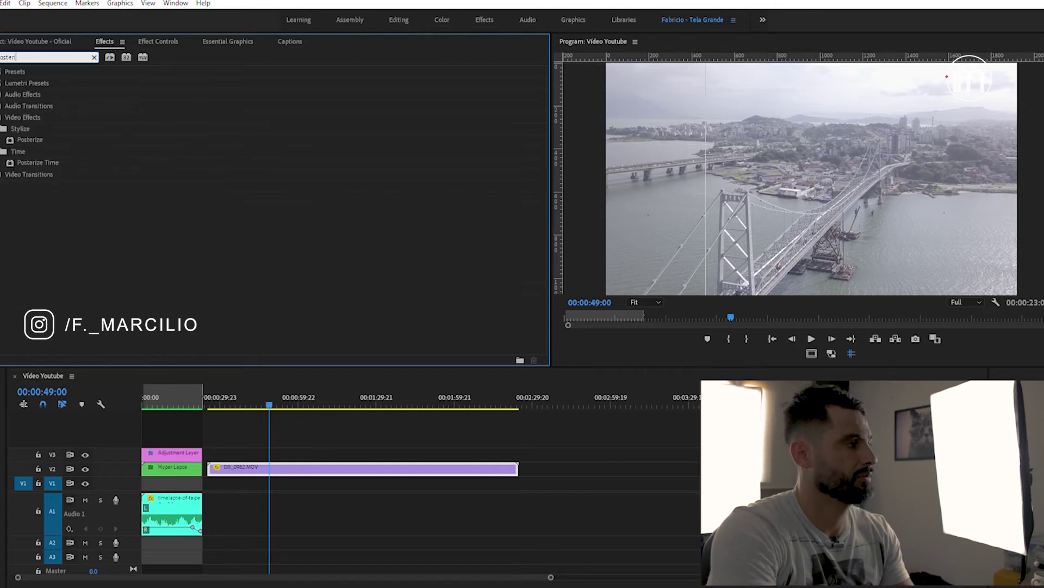
pyautogui.moveTo(33, 164); pyautogui.dragTo(334, 469)
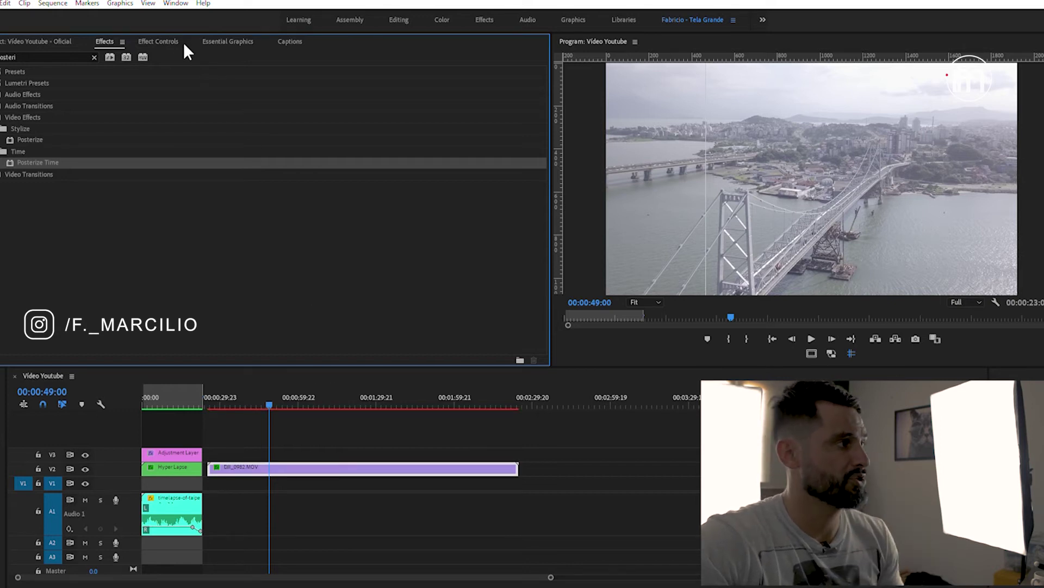
# Set the clip's Posterize Time frame rate to 5 and play back a short stretch of it
pyautogui.click(163, 29)
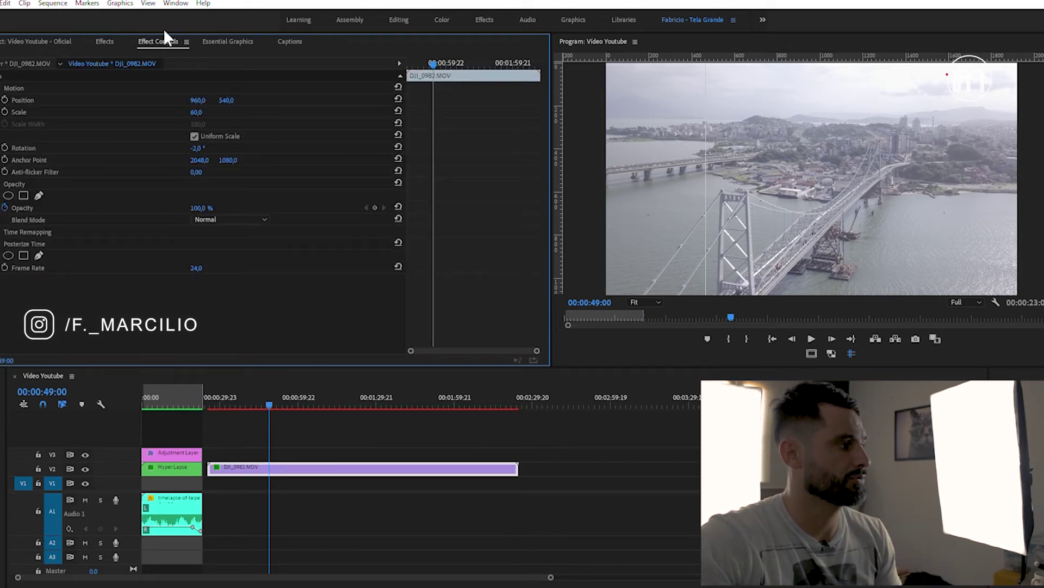
pyautogui.click(197, 266)
pyautogui.write('5')
pyautogui.press('Return')
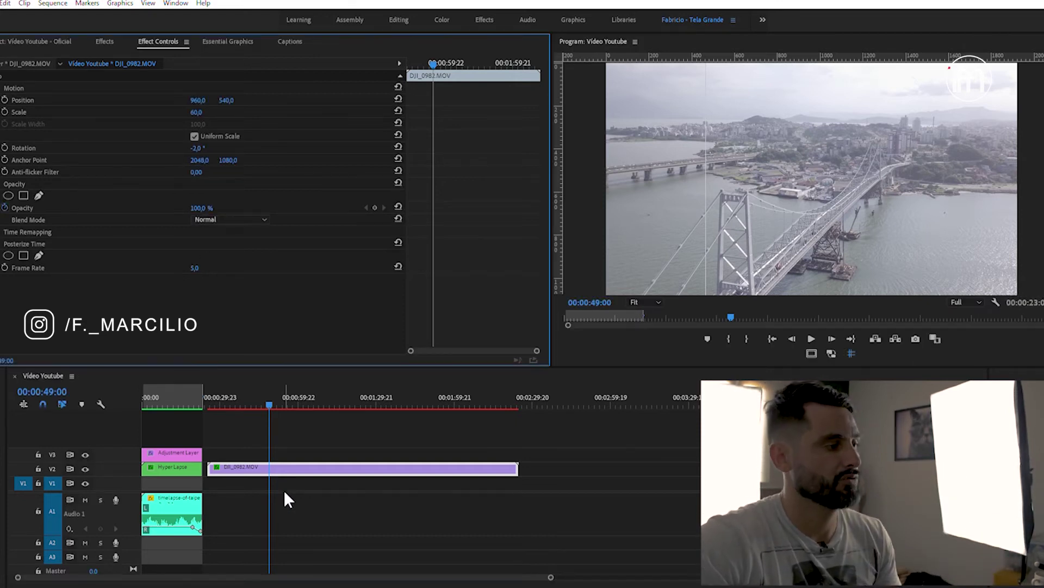
pyautogui.press('space')
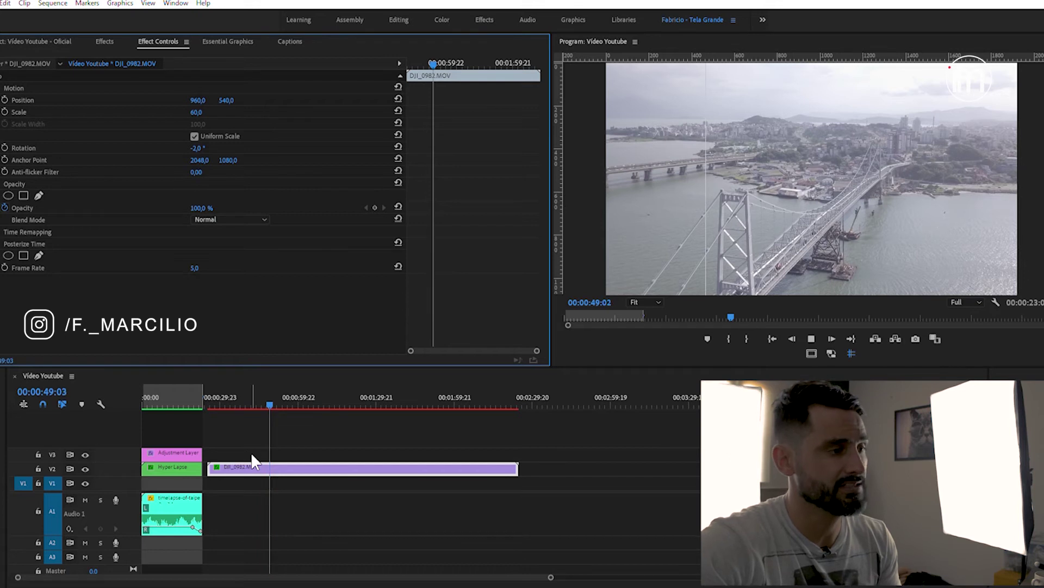
pyautogui.press('space')
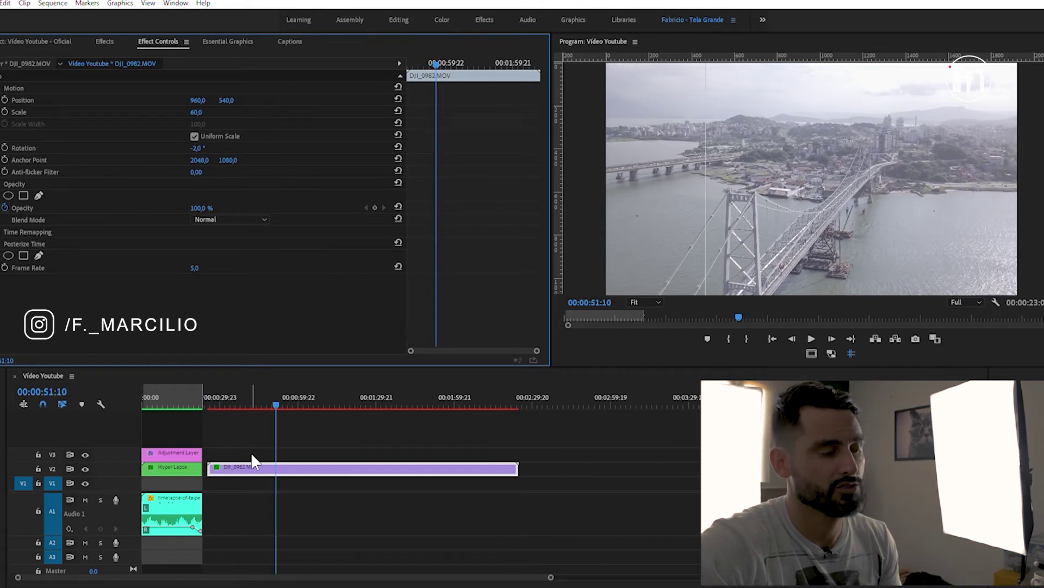
# Speed up the DJI_0982.MOV clip to 500% and preview the accelerated footage from its start
pyautogui.click(319, 449)
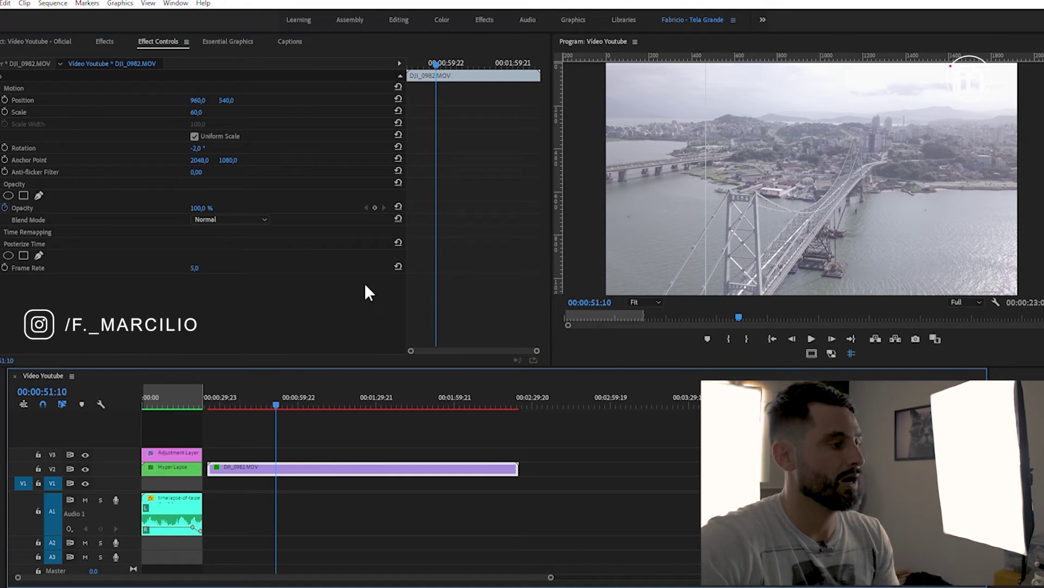
pyautogui.press('Return')
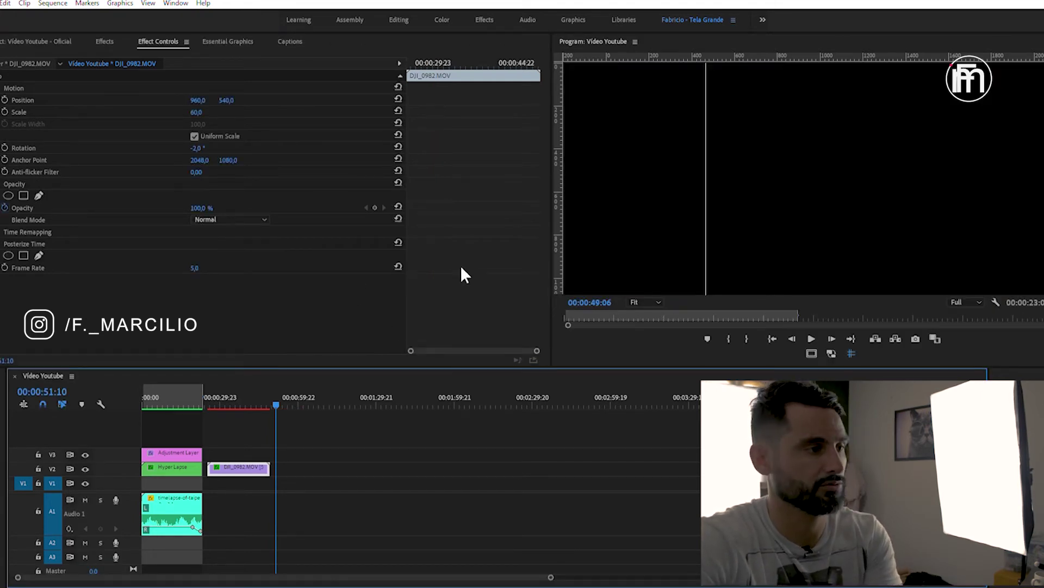
pyautogui.scroll(2, 250, 413)
pyautogui.moveTo(250, 401); pyautogui.dragTo(188, 392)
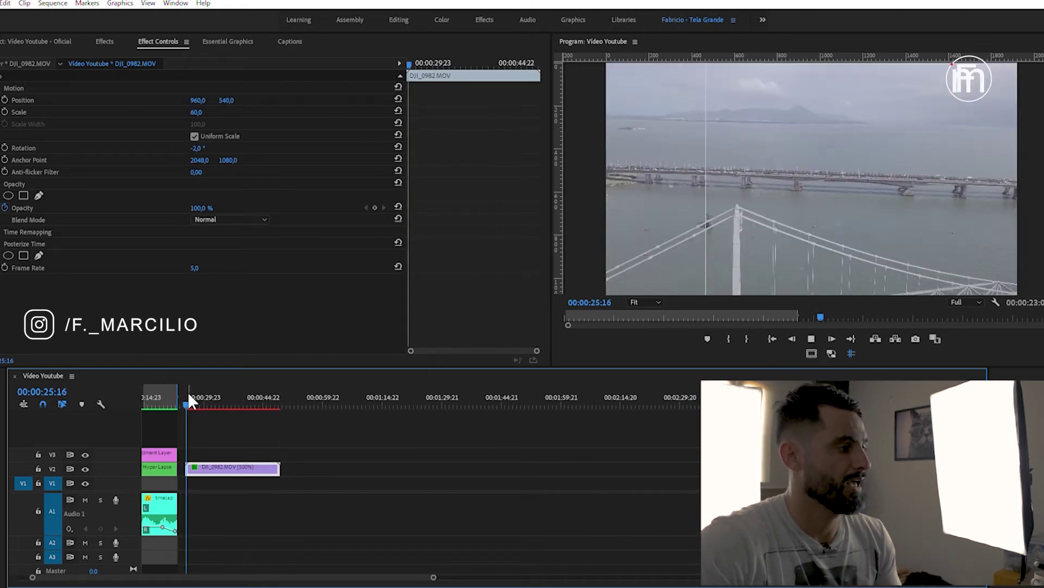
pyautogui.press('space')
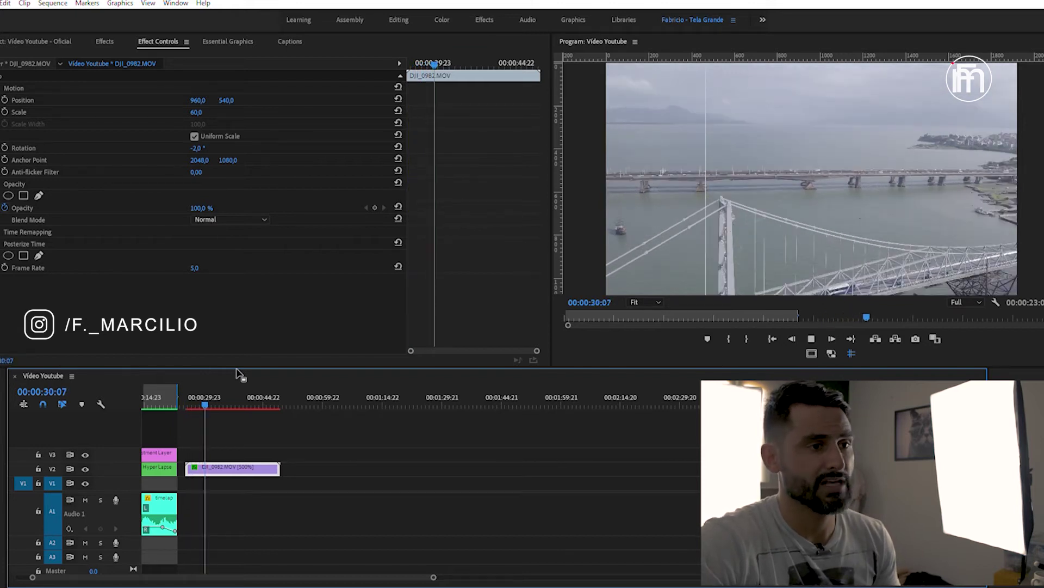
pyautogui.scroll(-2, 237, 407)
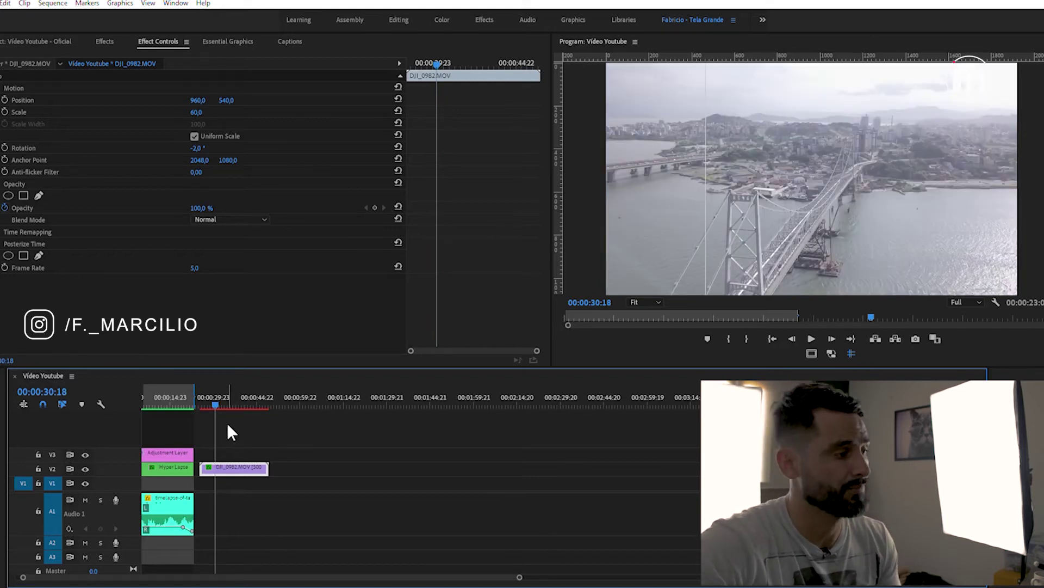
pyautogui.scroll(1, 229, 421)
pyautogui.moveTo(227, 392); pyautogui.dragTo(236, 391)
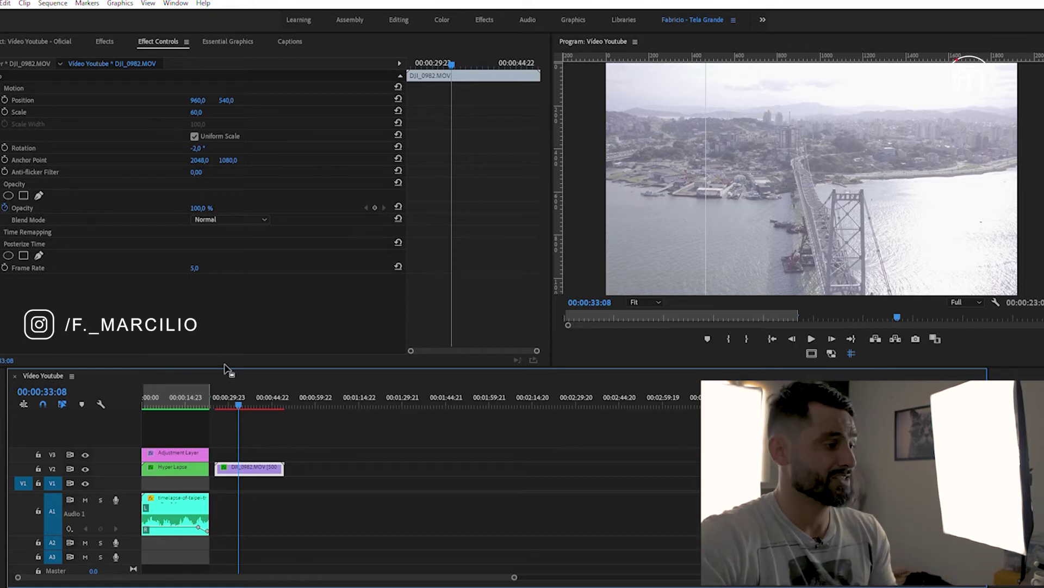
# Shift the sped-up clip along V2 to start at about 00:00:40:00 and nest it as Hiperlapse
pyautogui.moveTo(251, 467); pyautogui.dragTo(292, 467)
pyautogui.moveTo(283, 393); pyautogui.dragTo(258, 388)
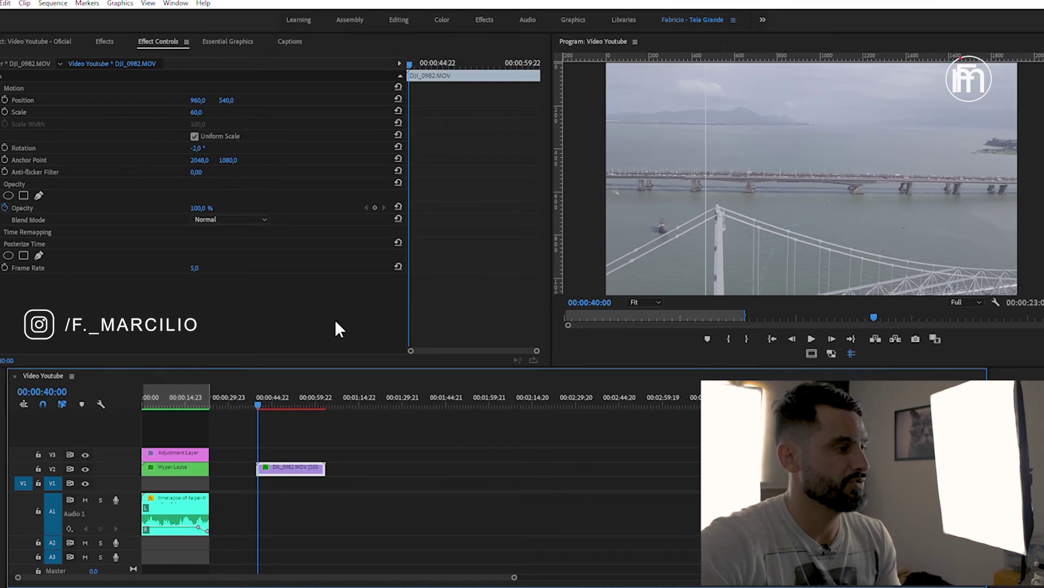
pyautogui.press('Return')
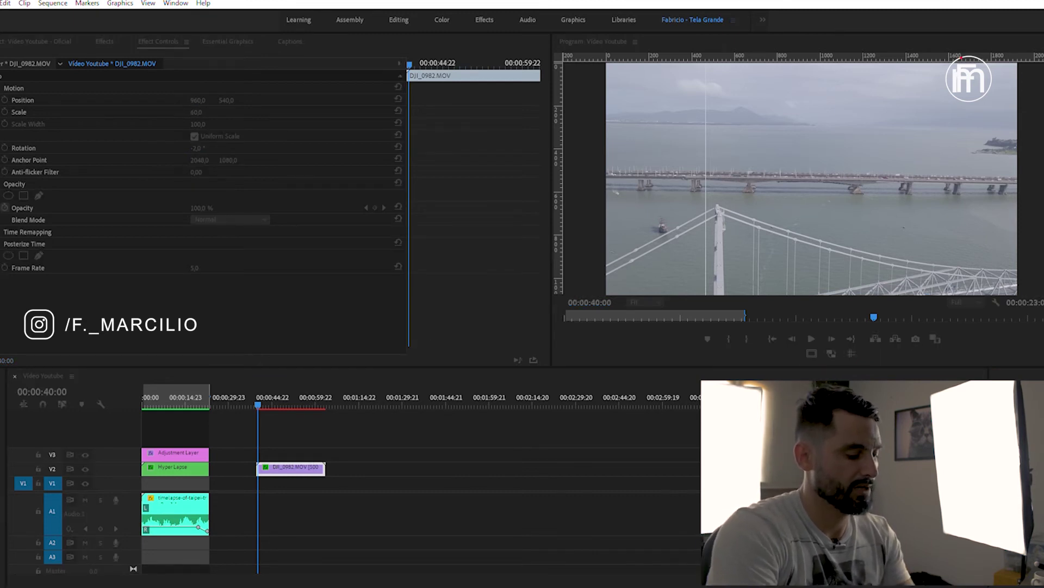
pyautogui.press('Return')
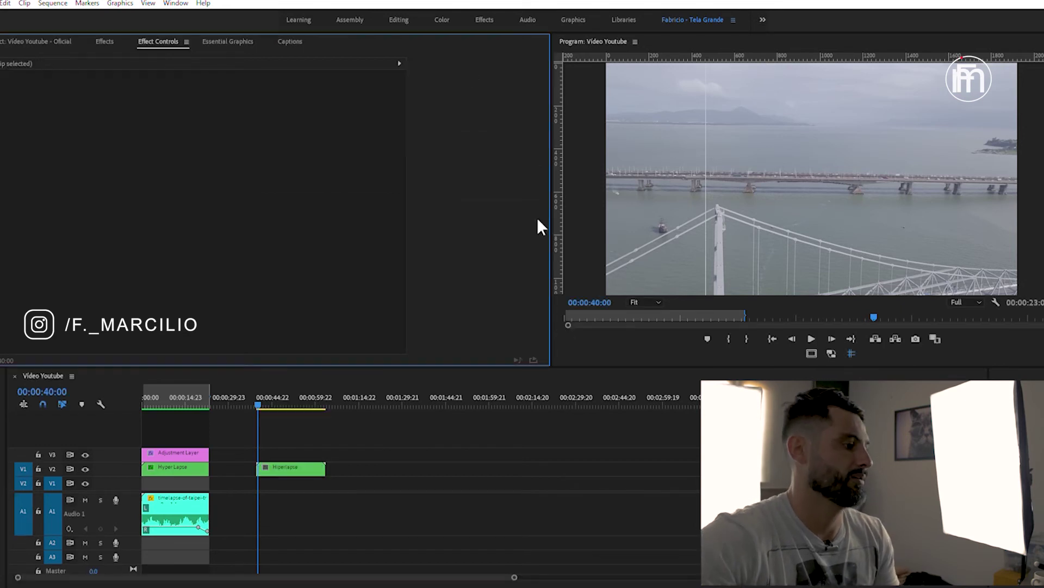
# Find the Warp Stabilizer effect, apply it to the nested Hiperlapse clip, and scrub through the clip
pyautogui.click(317, 467)
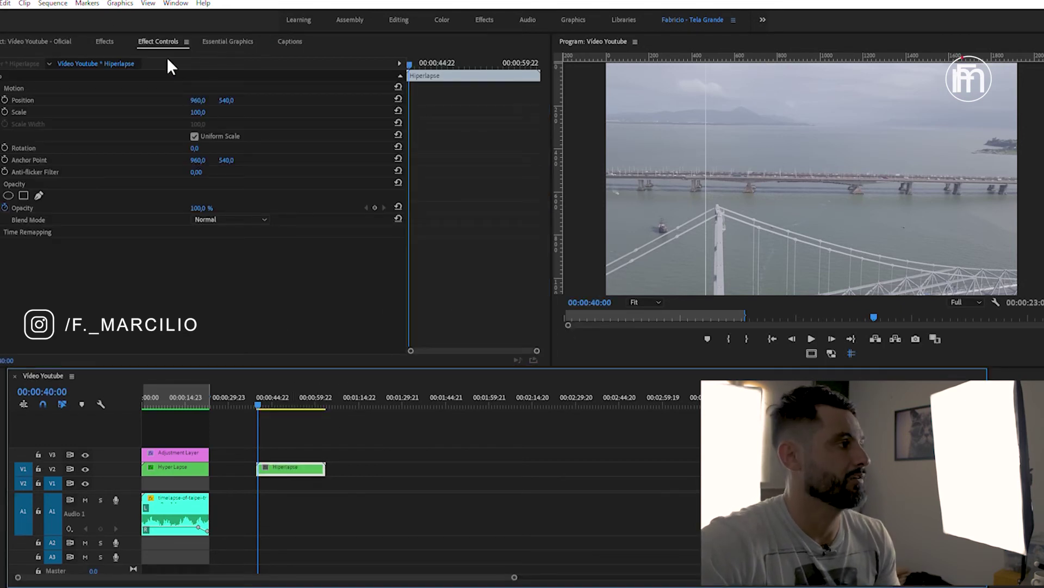
pyautogui.hotkey('shift', '7')
pyautogui.click(93, 57)
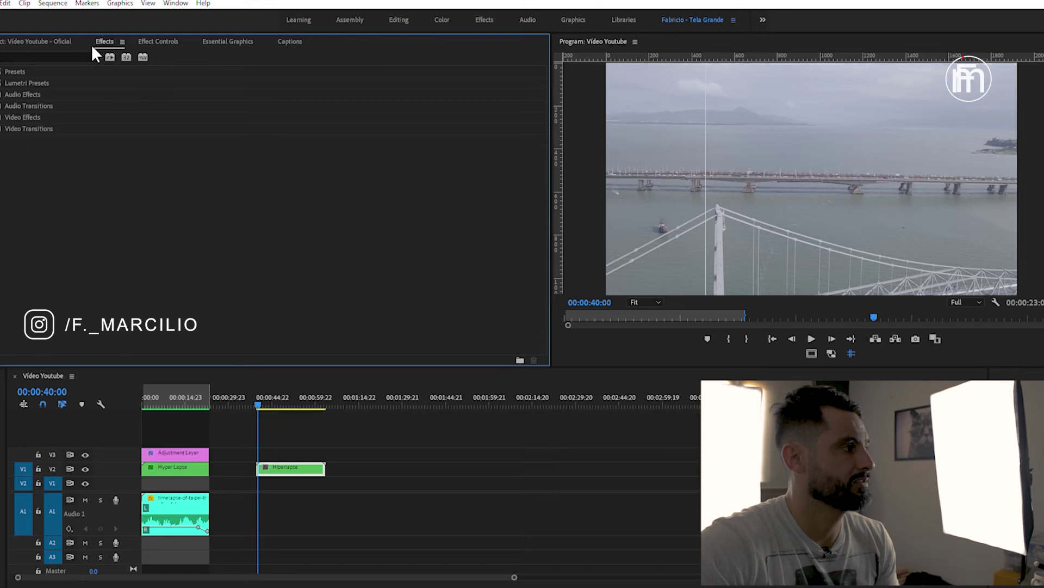
pyautogui.write('warp')
pyautogui.write(' e')
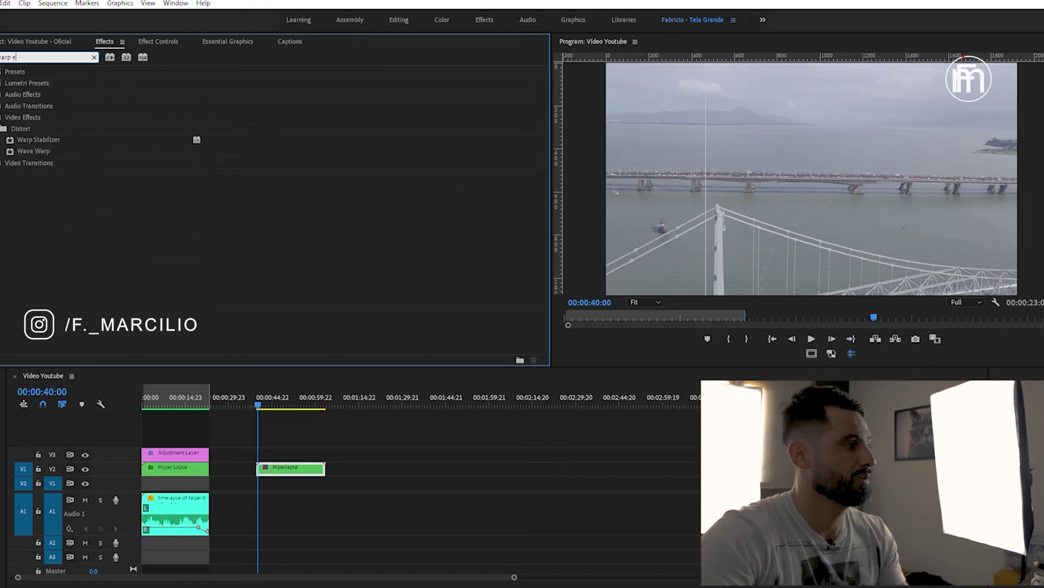
pyautogui.moveTo(61, 137); pyautogui.dragTo(289, 458)
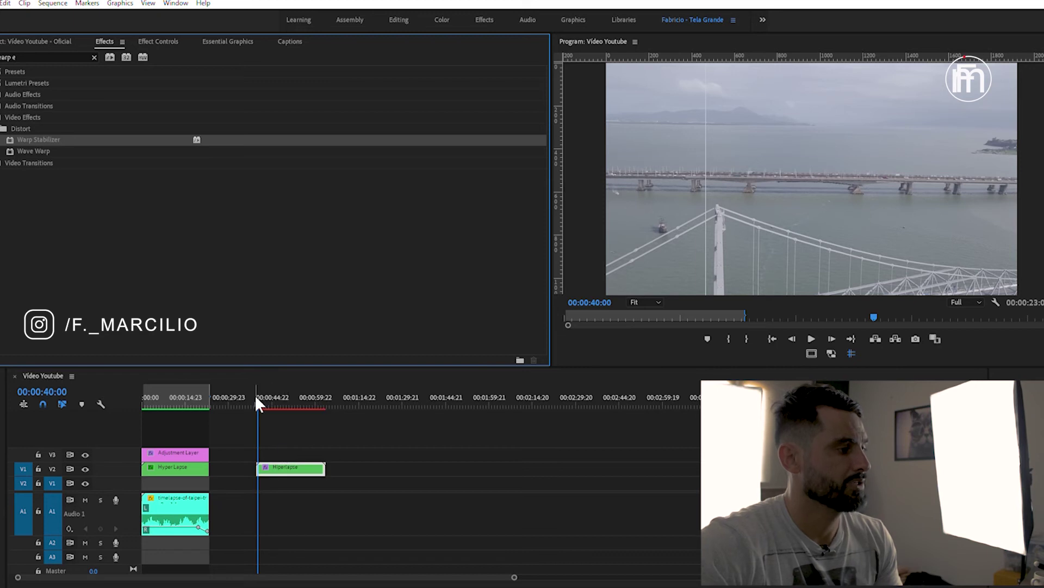
pyautogui.click(273, 390)
pyautogui.moveTo(273, 390)
pyautogui.mouseDown()
pyautogui.moveTo(255, 394)
pyautogui.moveTo(279, 399)
pyautogui.mouseUp()
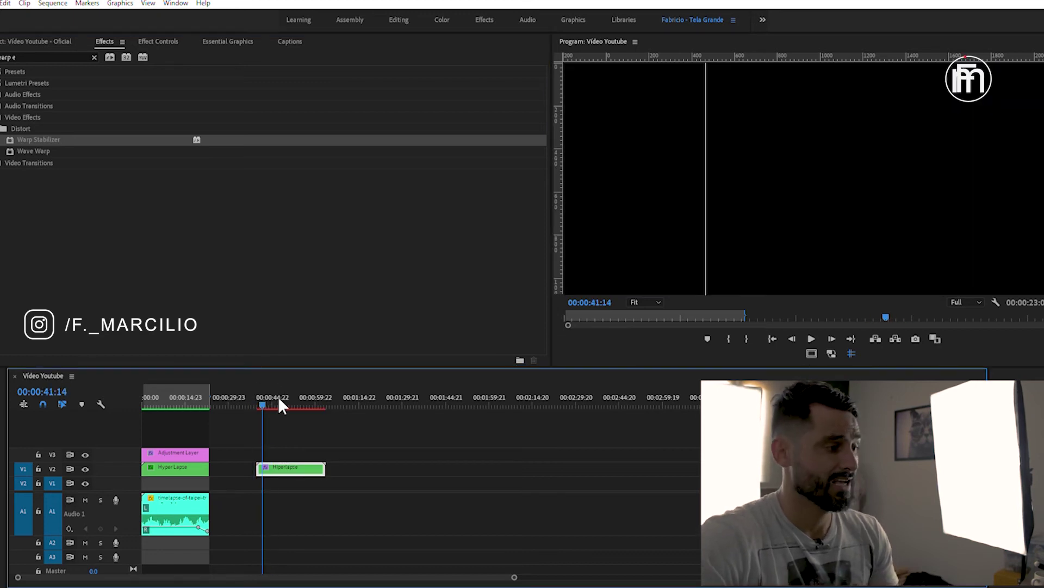
# Duplicate the Adjustment Layer on V3 above the Hiperlapse clip and check the graded picture at about 00:00:48:01
pyautogui.click(193, 451)
pyautogui.moveTo(173, 451); pyautogui.dragTo(285, 439)
pyautogui.click(281, 403)
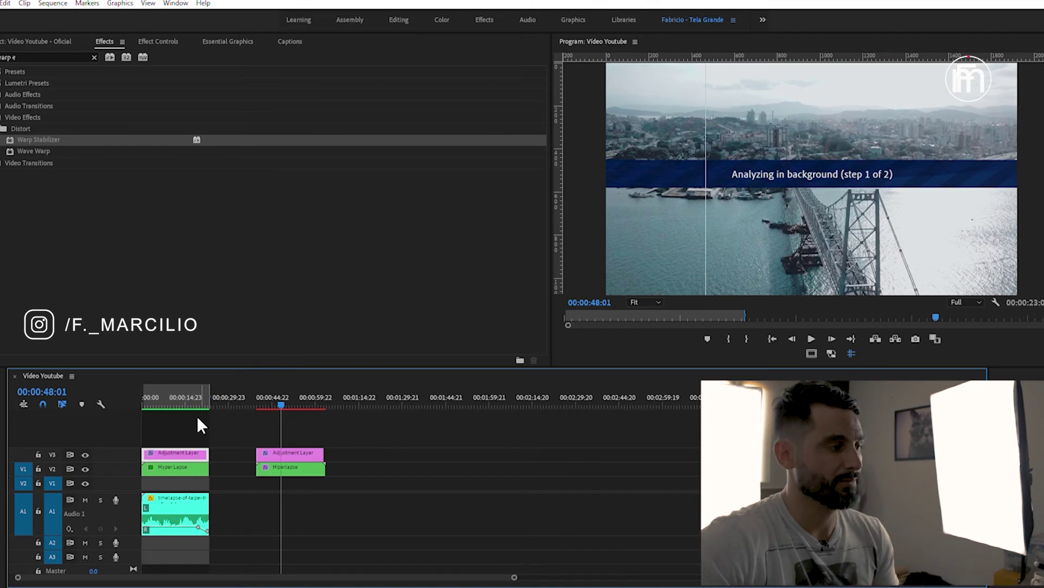
# Play the finished Hyper Lapse example from the beginning of the sequence
pyautogui.press('Home')
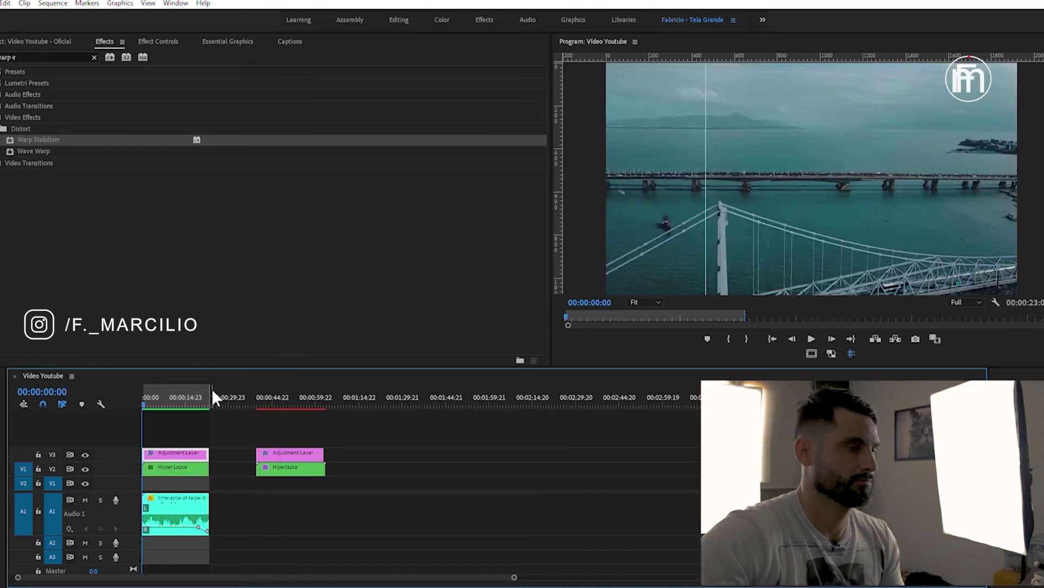
pyautogui.press('space')
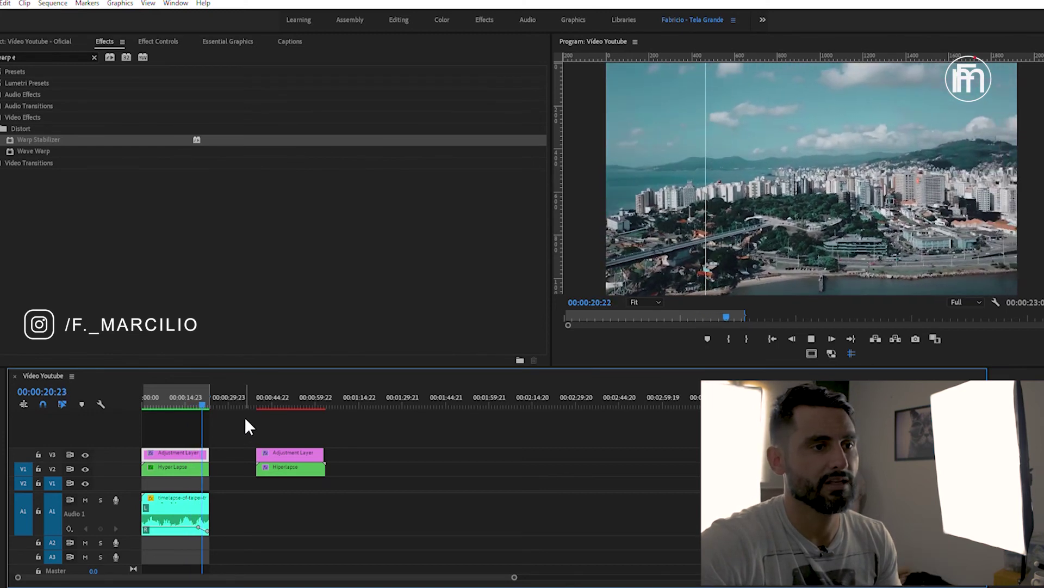
pyautogui.press('space')
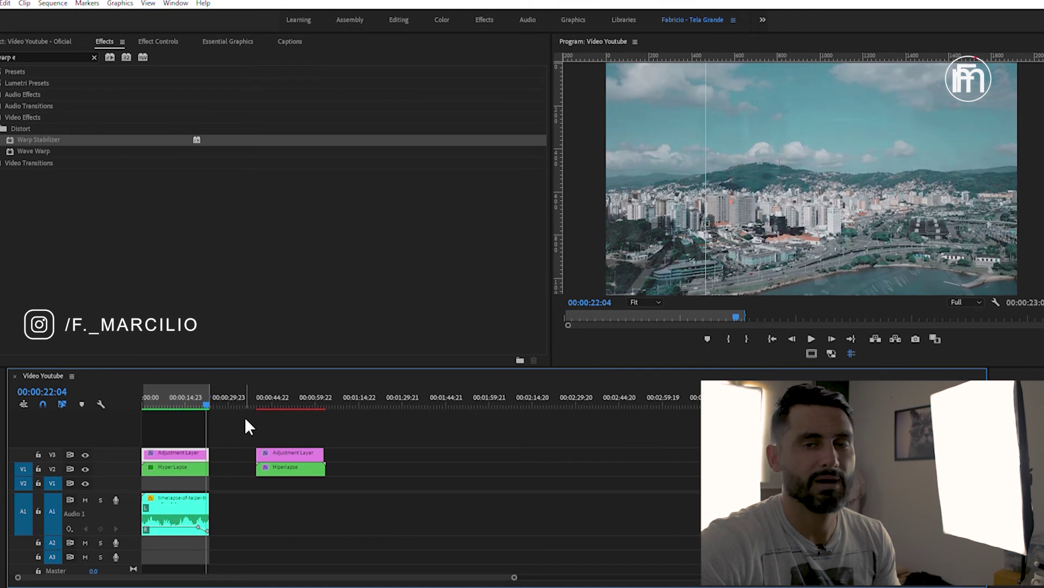